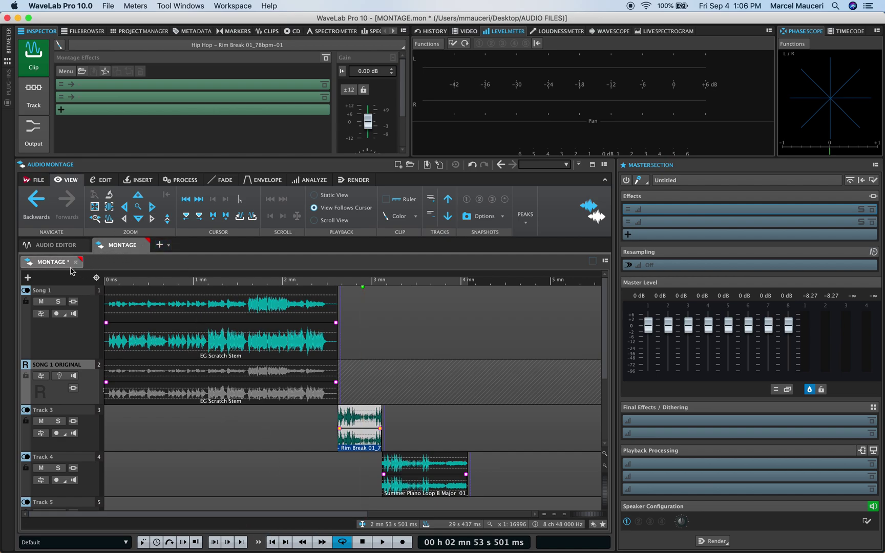
# Step: Toggle monitoring and record-arm on the Song 1 track
pyautogui.click(74, 313)
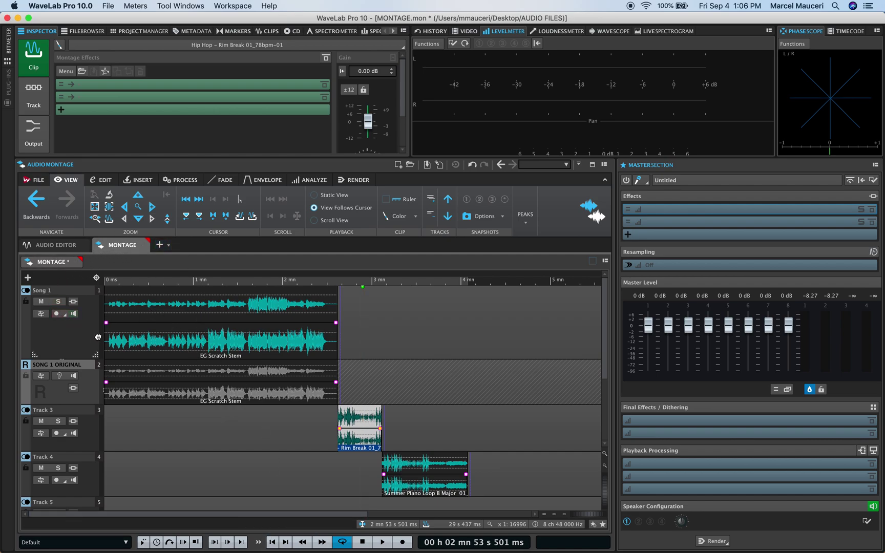
pyautogui.click(42, 376)
pyautogui.click(60, 314)
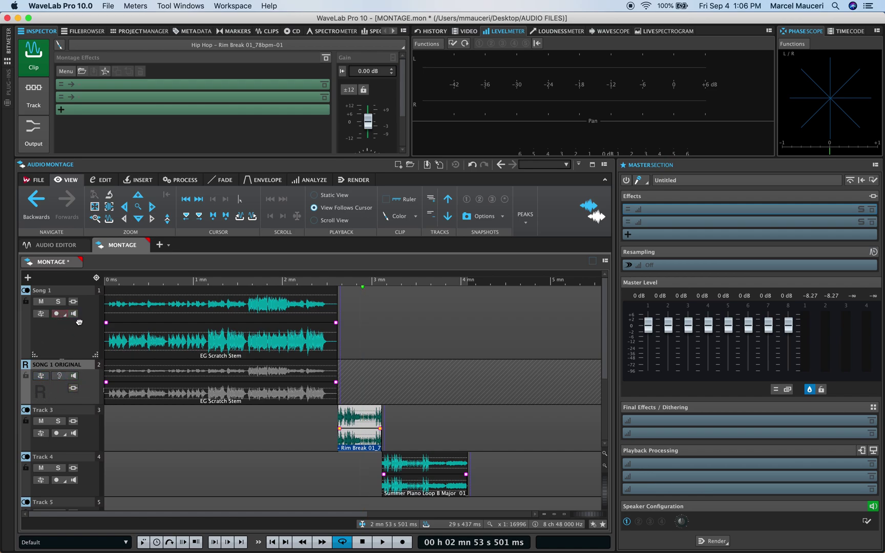
# Step: Turn Listen Alone on and off twice for SONG 1 ORIGINAL, ending with it off
pyautogui.click(60, 378)
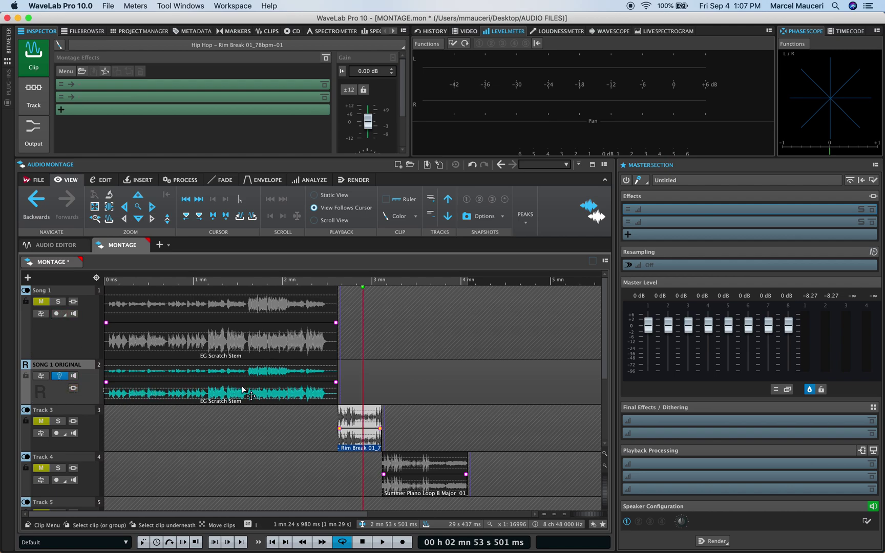
pyautogui.click(59, 377)
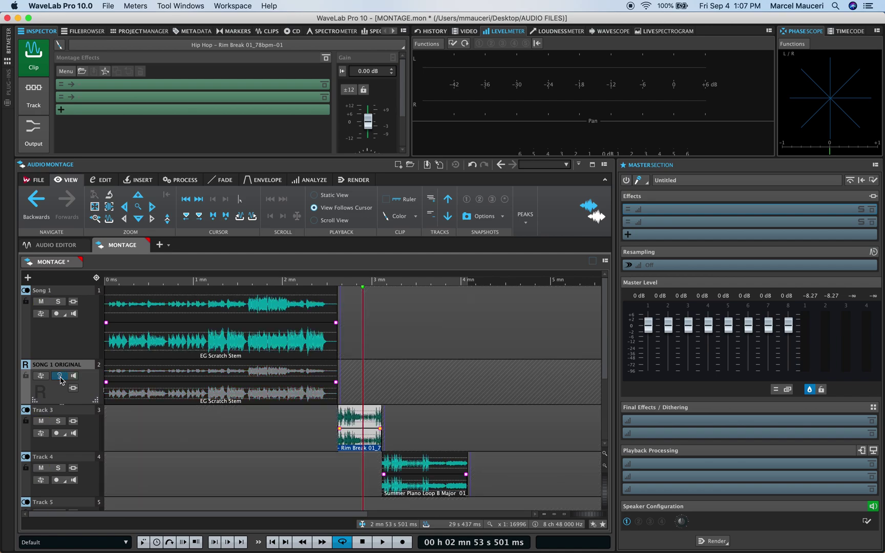
pyautogui.click(60, 377)
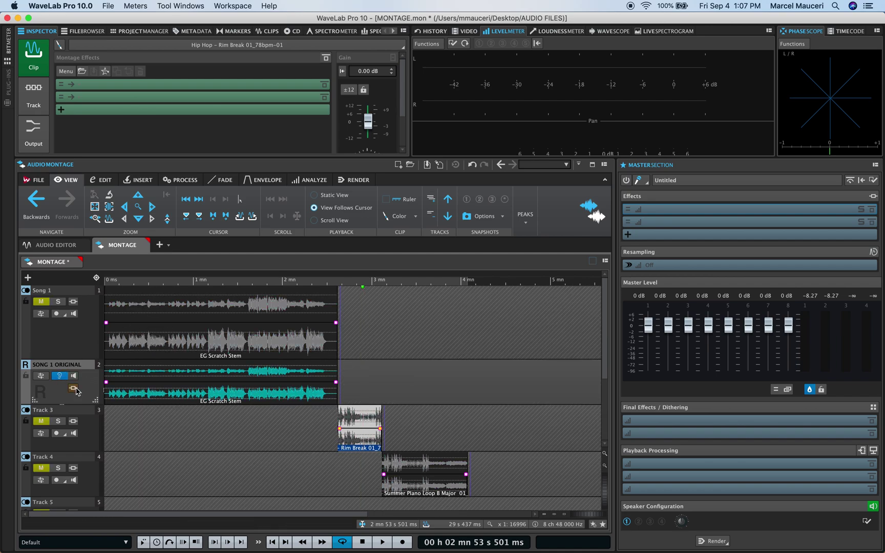
pyautogui.click(59, 376)
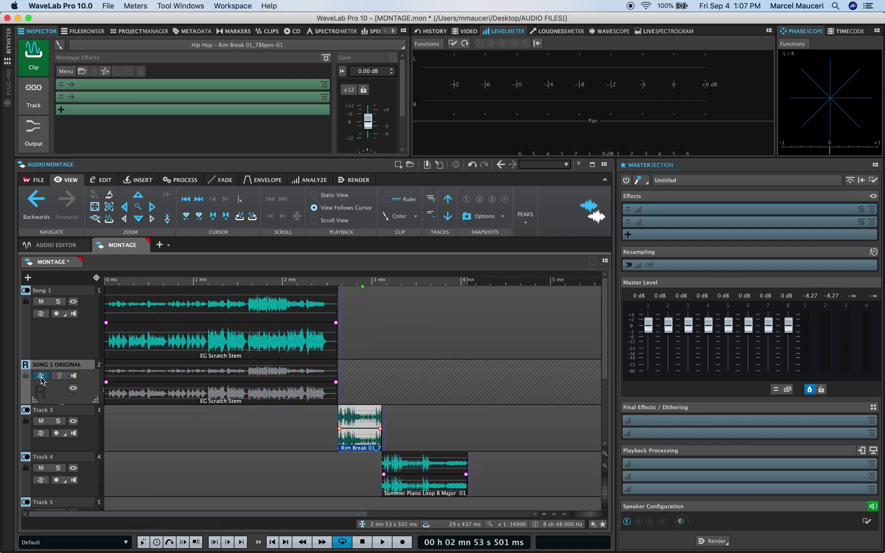
# Step: Open and dismiss the SONG 1 ORIGINAL output routing menu twice, leaving routing on Main Playback Bus
pyautogui.click(41, 379)
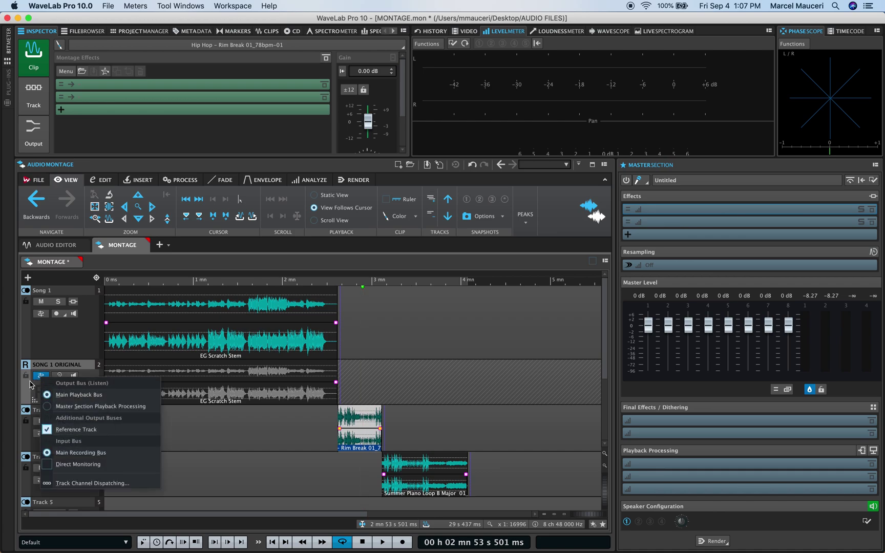
pyautogui.click(33, 381)
pyautogui.click(41, 376)
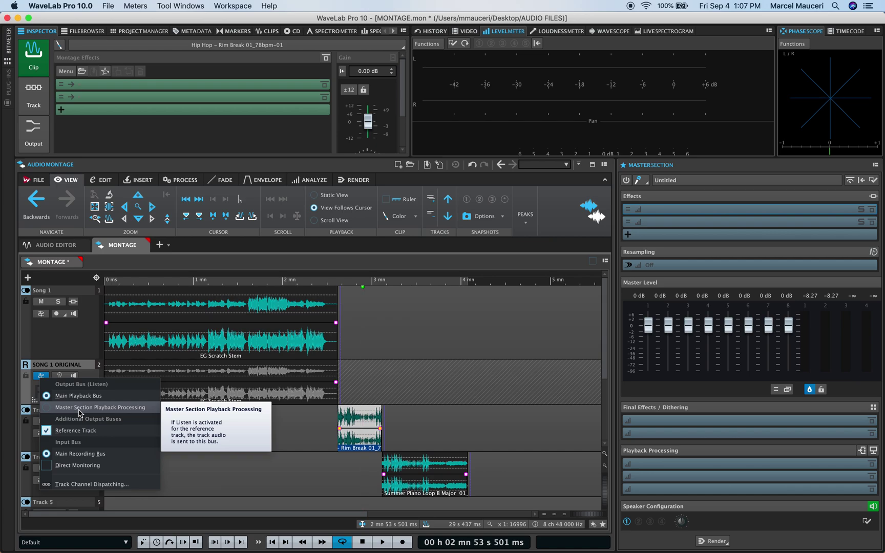
pyautogui.click(69, 377)
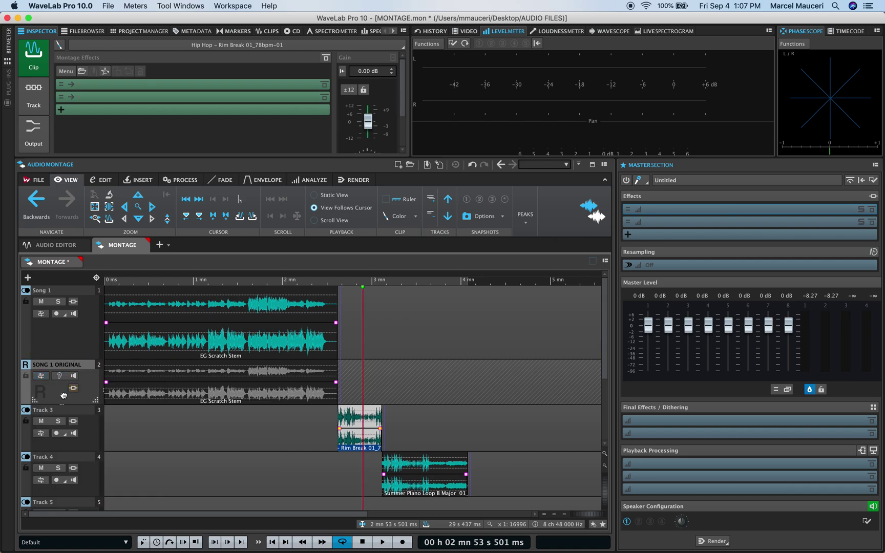
pyautogui.click(36, 182)
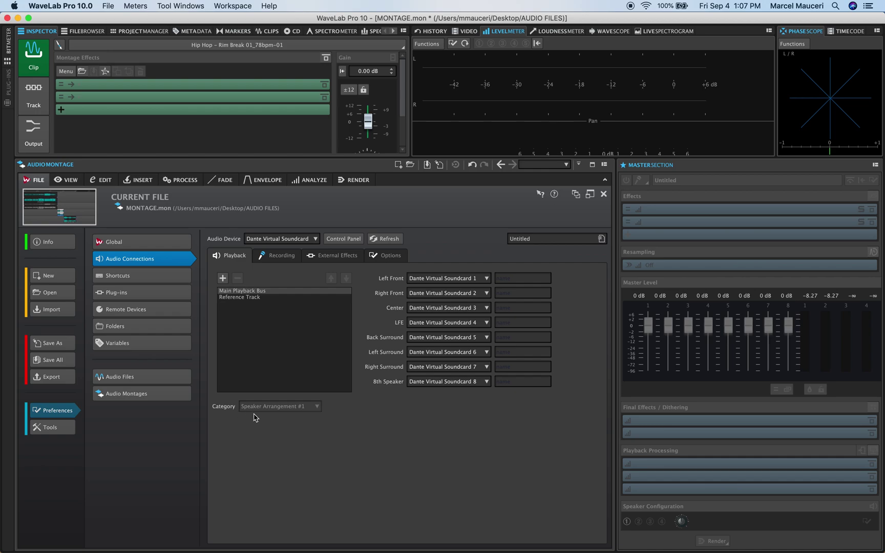
pyautogui.click(238, 298)
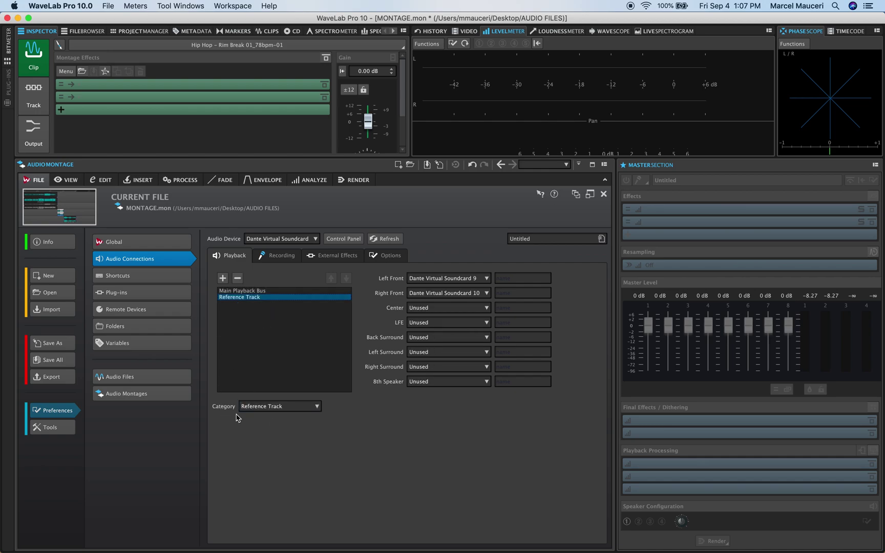
pyautogui.click(318, 407)
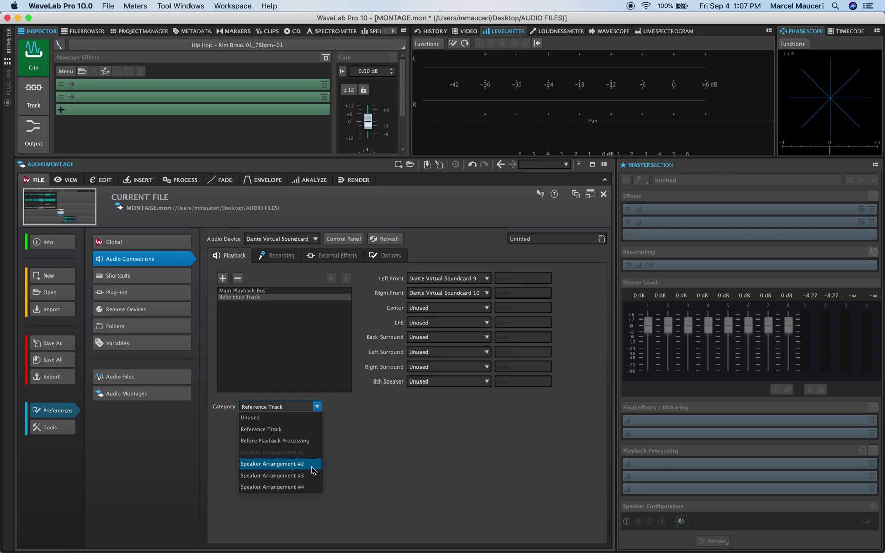
pyautogui.click(342, 414)
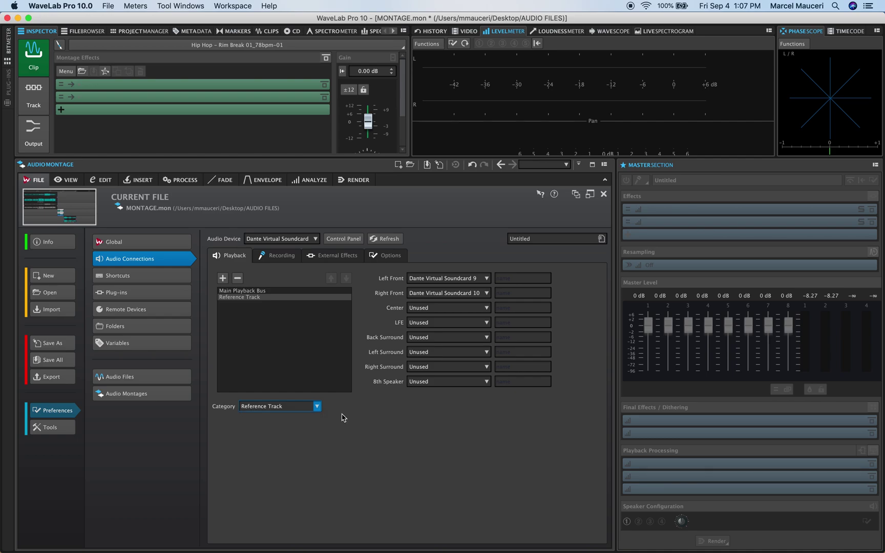
pyautogui.click(72, 214)
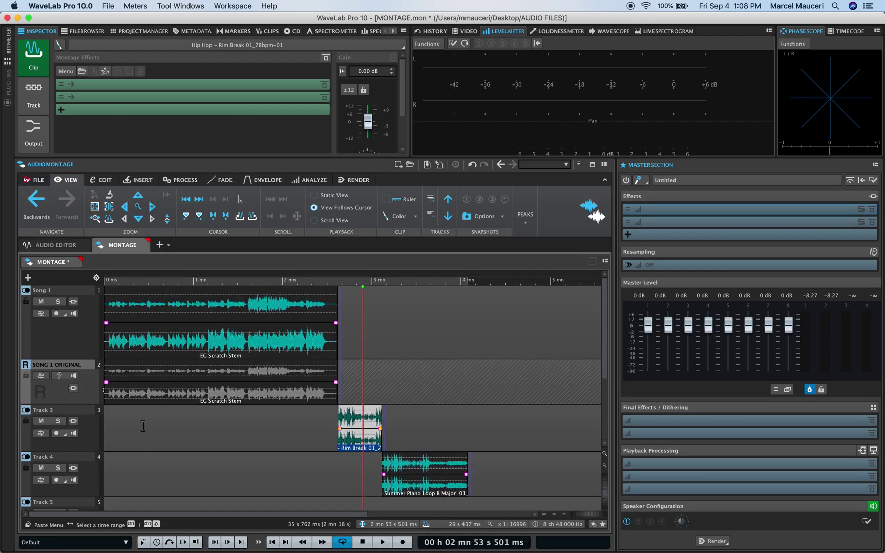
# Step: Add a Reference Track via Track 3's header menu and drag the new header upward
pyautogui.rightClick(83, 435)
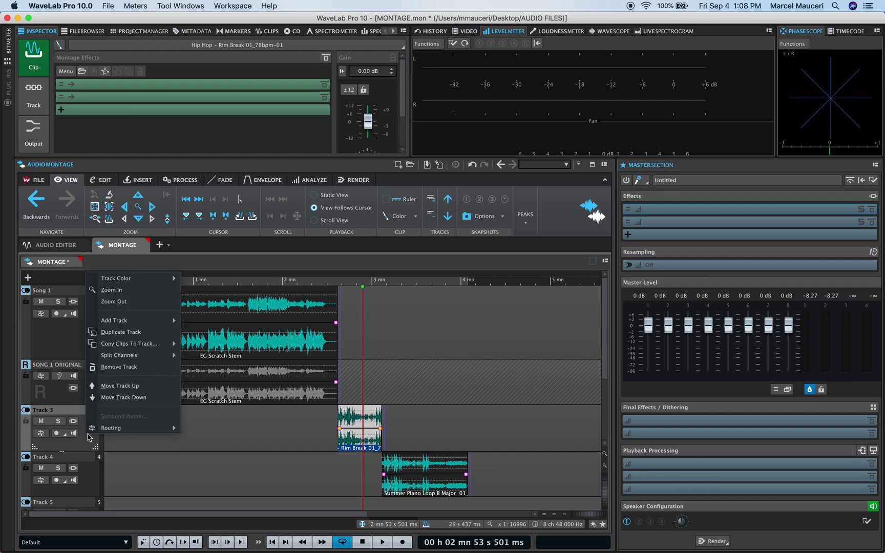
pyautogui.moveTo(118, 324)
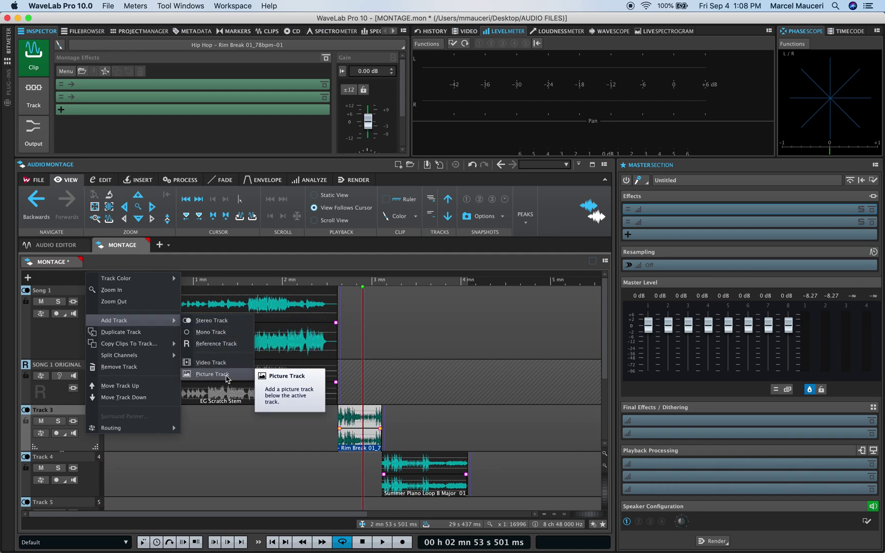
pyautogui.click(219, 353)
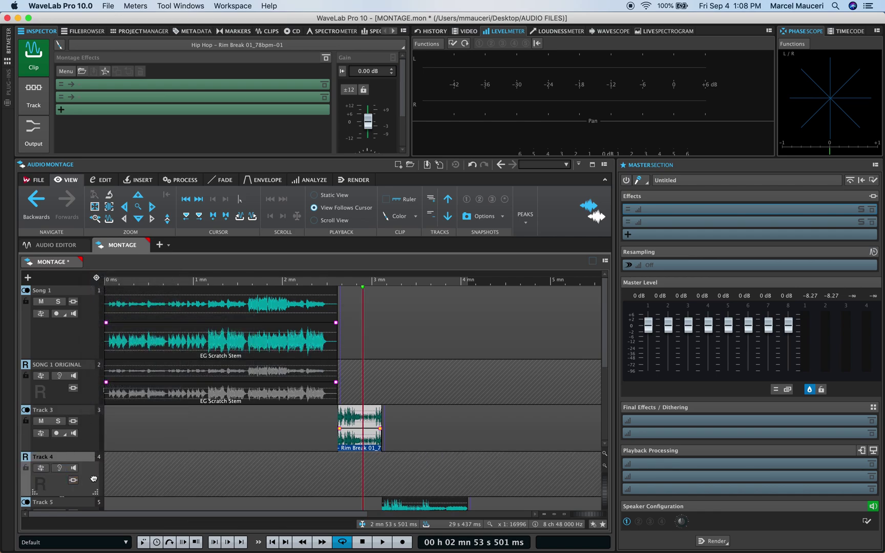
pyautogui.moveTo(94, 478)
pyautogui.mouseDown()
pyautogui.moveTo(101, 414)
pyautogui.moveTo(105, 476)
pyautogui.mouseUp()
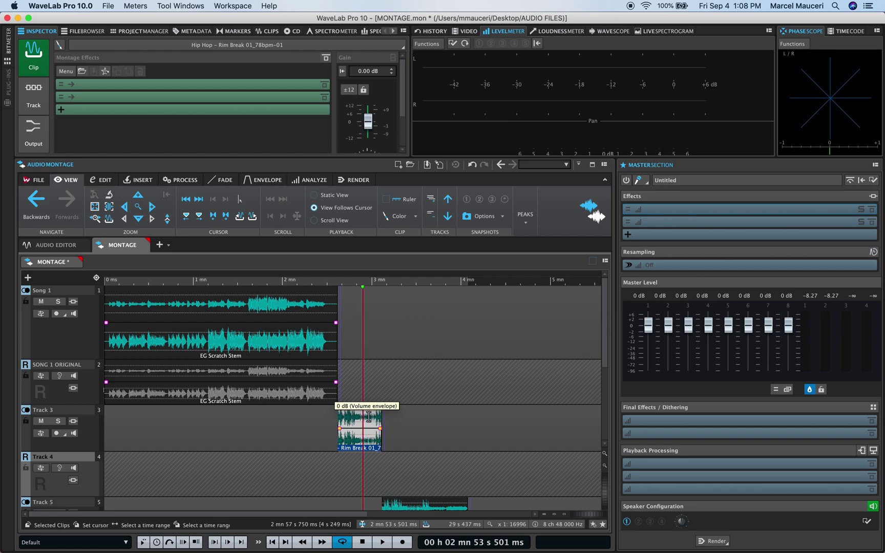
# Step: Open and dismiss the Rim Break selected-range menu, then open its Active Clip context menu
pyautogui.rightClick(369, 416)
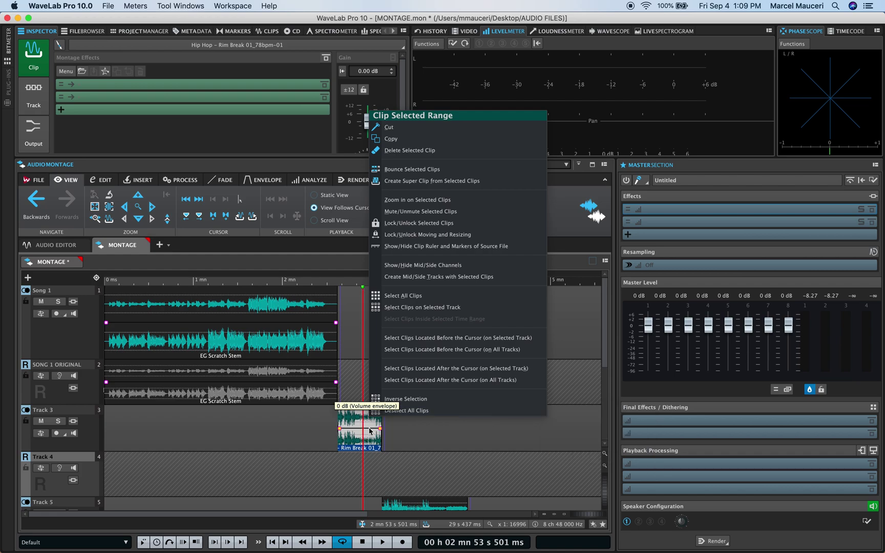
pyautogui.click(370, 432)
pyautogui.rightClick(369, 439)
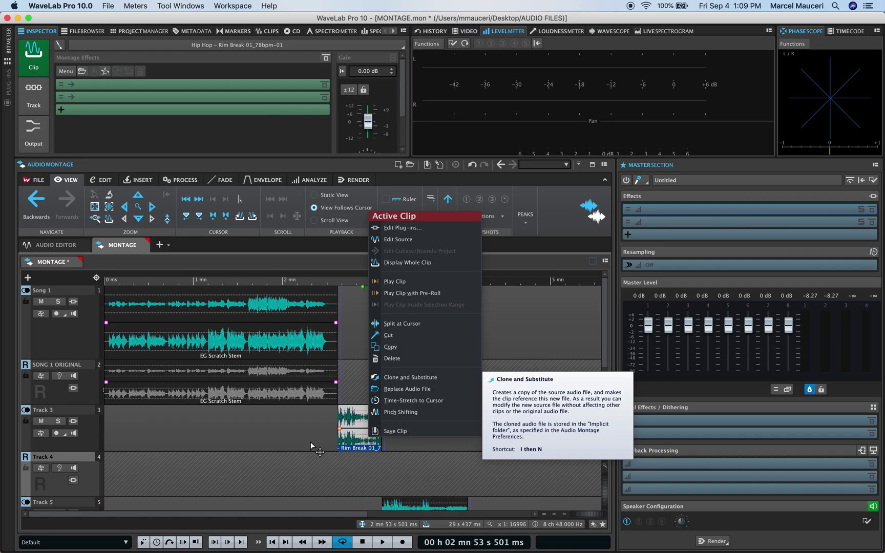
# Step: Check the Render tab's Start Rendering options, then show the AUDIO FILES folder in the File Browser
pyautogui.click(354, 180)
pyautogui.click(221, 223)
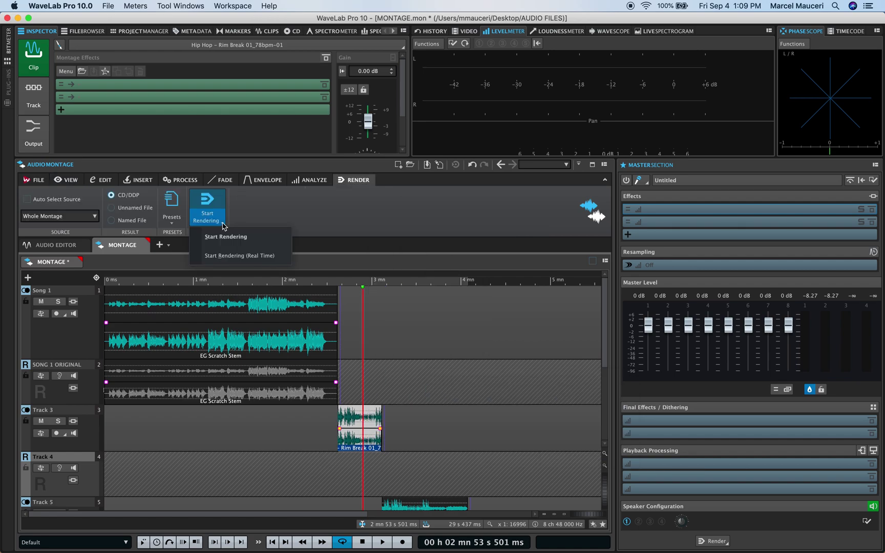
pyautogui.click(261, 212)
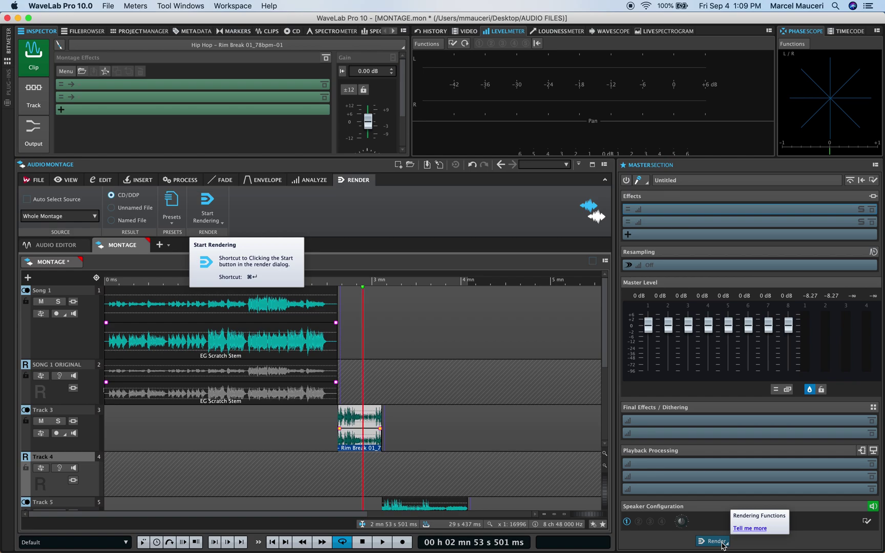
pyautogui.click(722, 544)
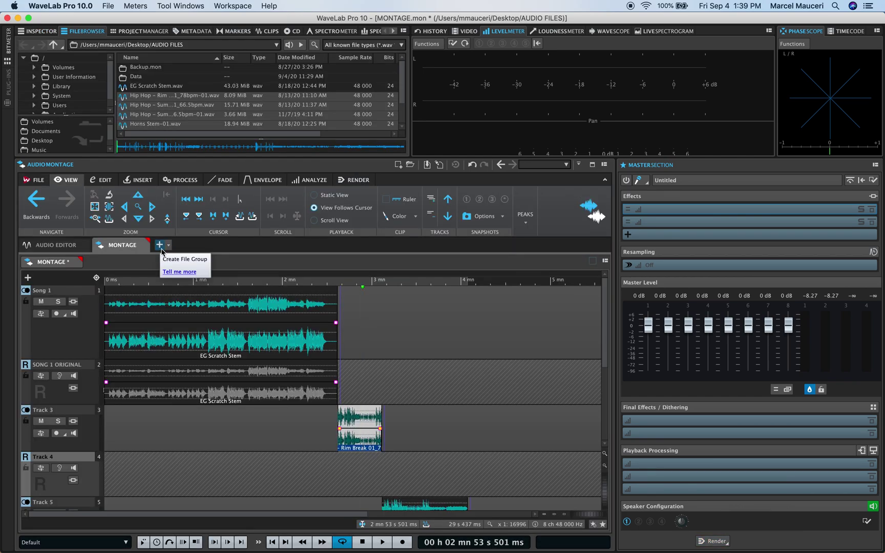
# Step: Create File Group 1 with a Batch Processor from the R128 Loudness Norm + 44.1k Out template
pyautogui.click(161, 250)
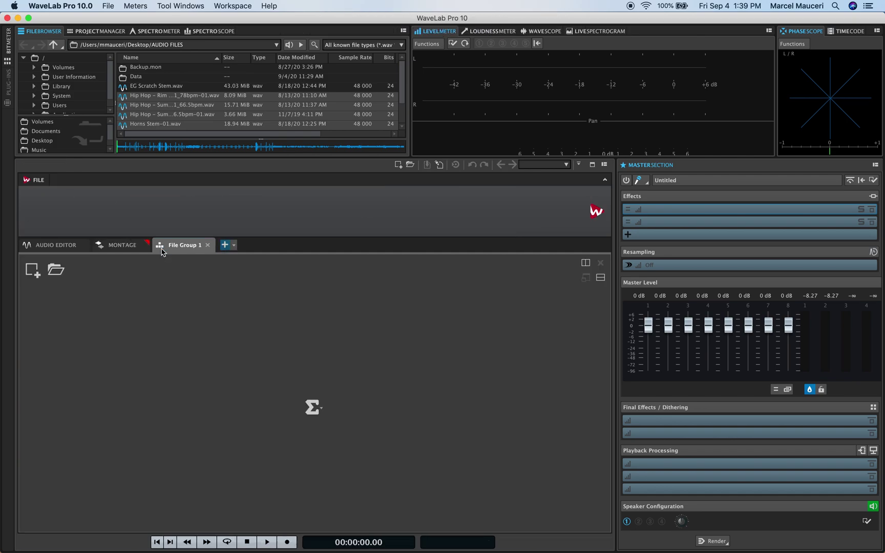
pyautogui.click(32, 269)
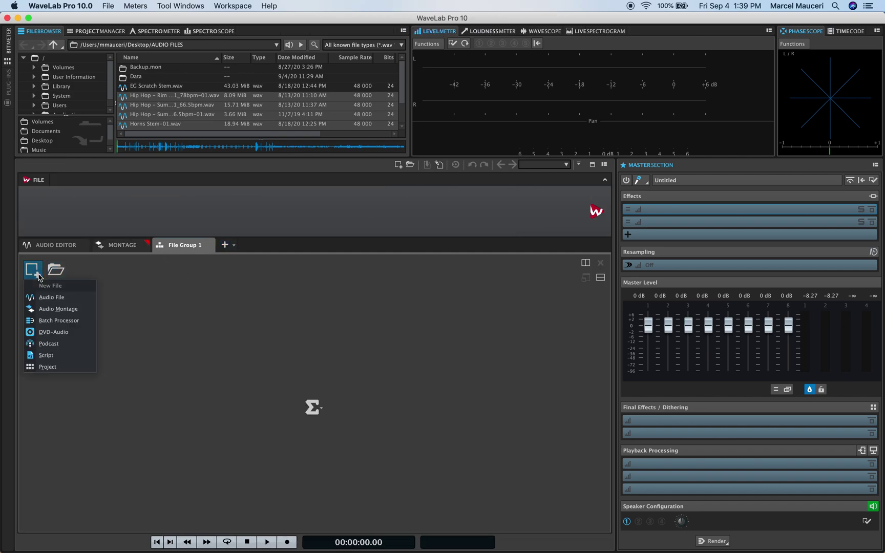
pyautogui.click(50, 321)
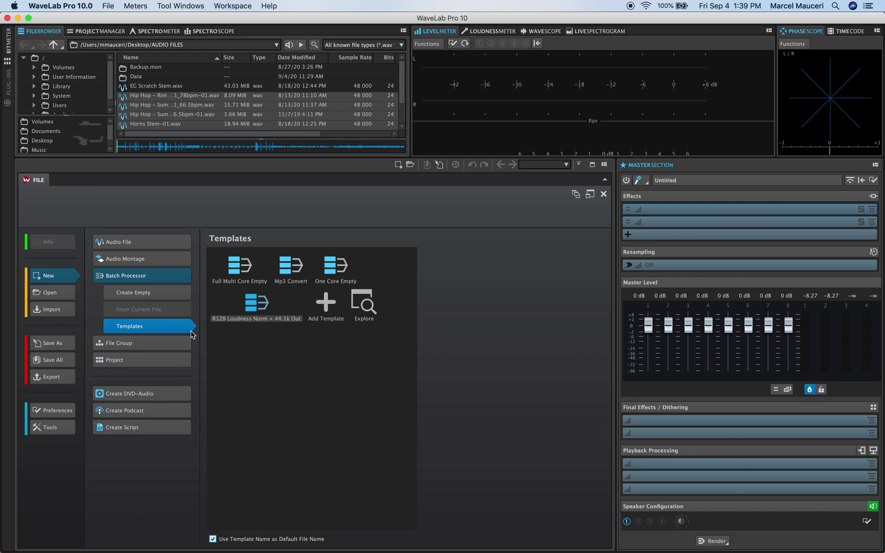
pyautogui.click(251, 306)
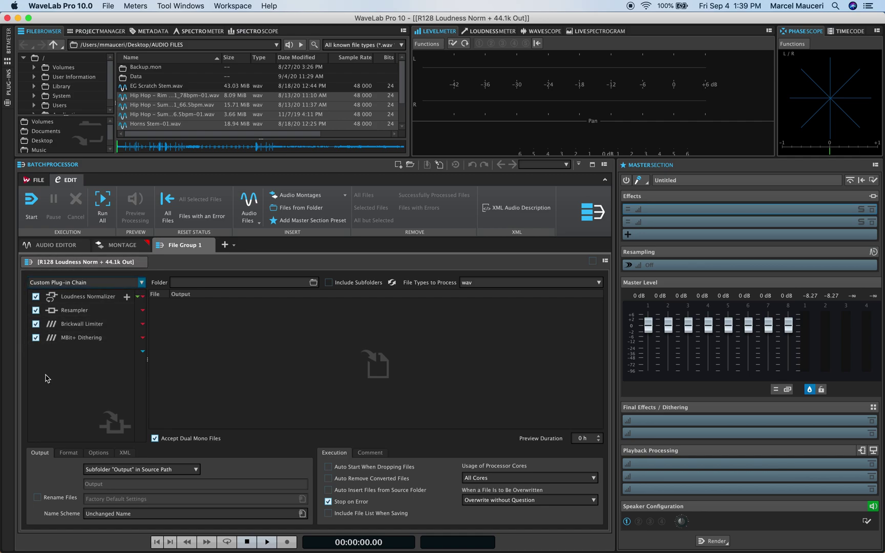
# Step: Select the six WAV files from the first Hip Hop file to Keydrop.wav and drag them into the batch list
pyautogui.click(163, 96)
pyautogui.scroll(-1, 163, 97)
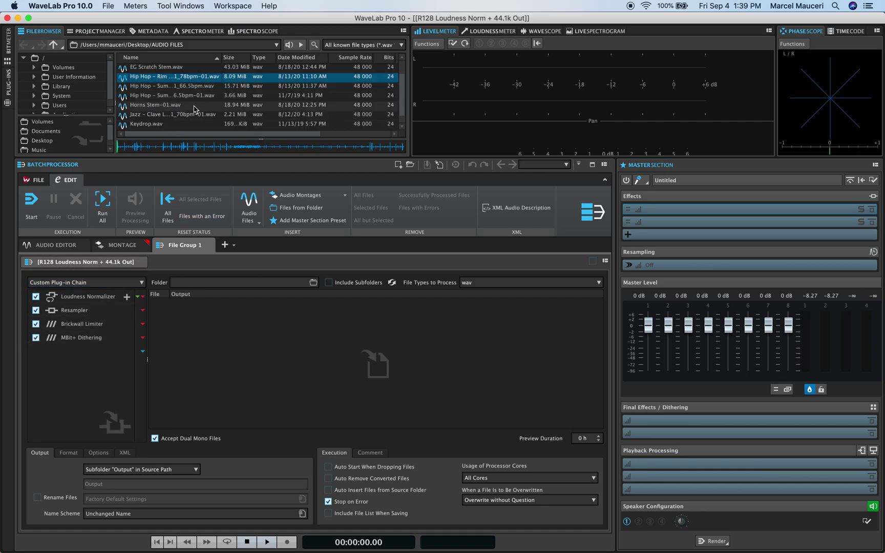
pyautogui.keyDown('shift'); pyautogui.click(160, 124); pyautogui.keyUp('shift')
pyautogui.moveTo(183, 102); pyautogui.dragTo(253, 405)
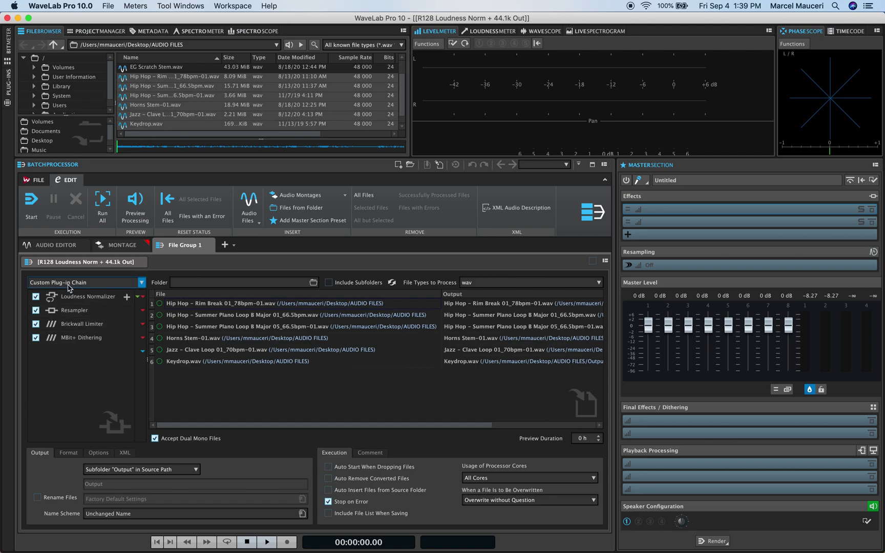
# Step: Switch plug-in mode to none and back to custom chain, then toggle Brickwall Limiter and Resampler off and on
pyautogui.click(142, 282)
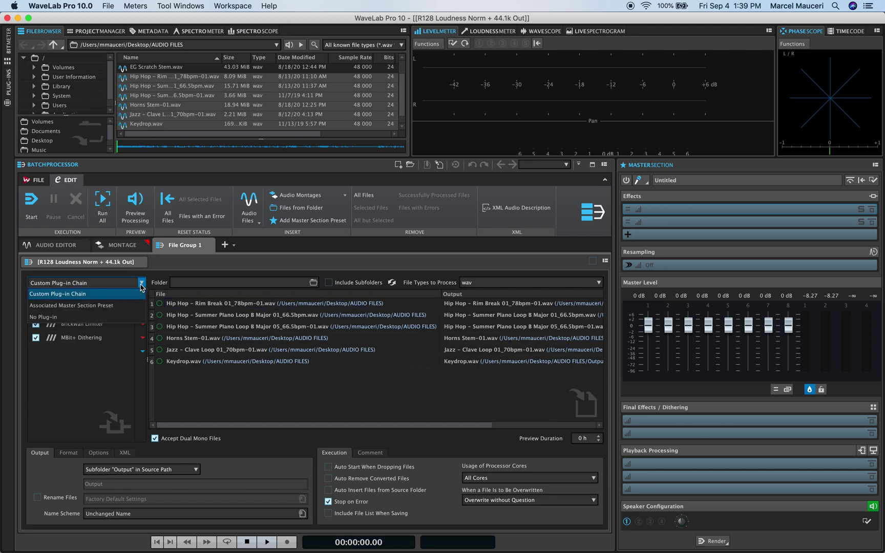
pyautogui.click(114, 317)
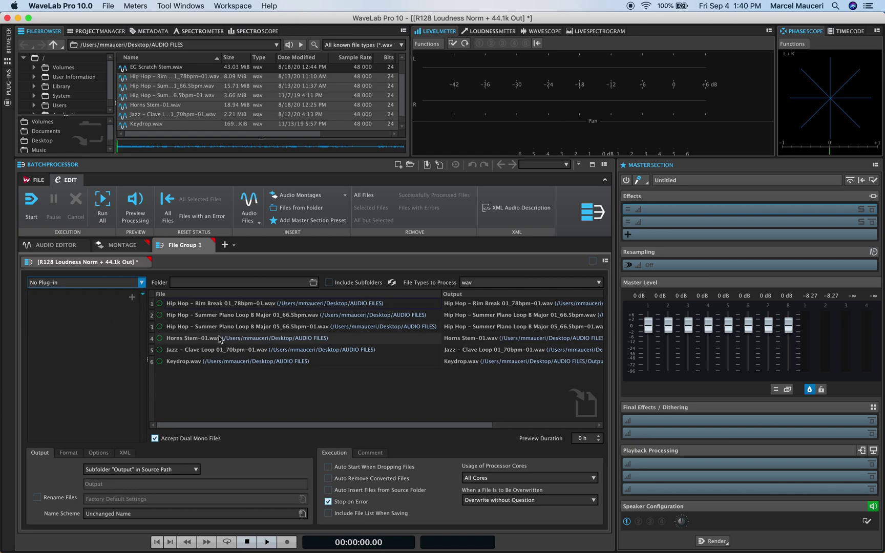
pyautogui.click(141, 283)
pyautogui.click(91, 292)
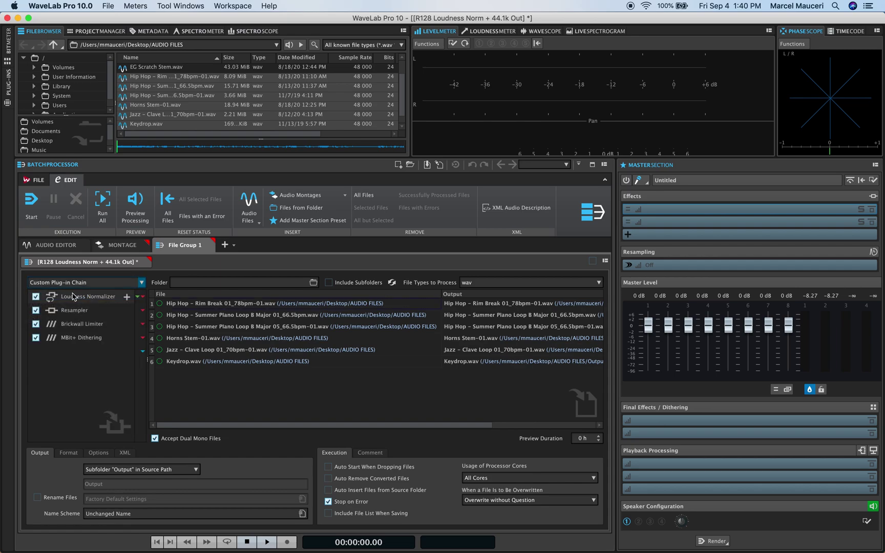
pyautogui.click(35, 323)
pyautogui.click(36, 310)
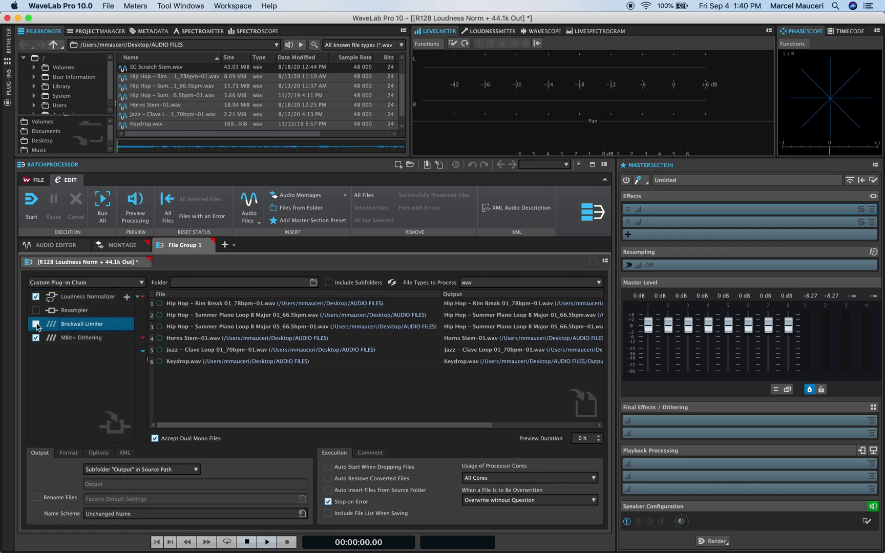
pyautogui.click(36, 324)
pyautogui.click(36, 311)
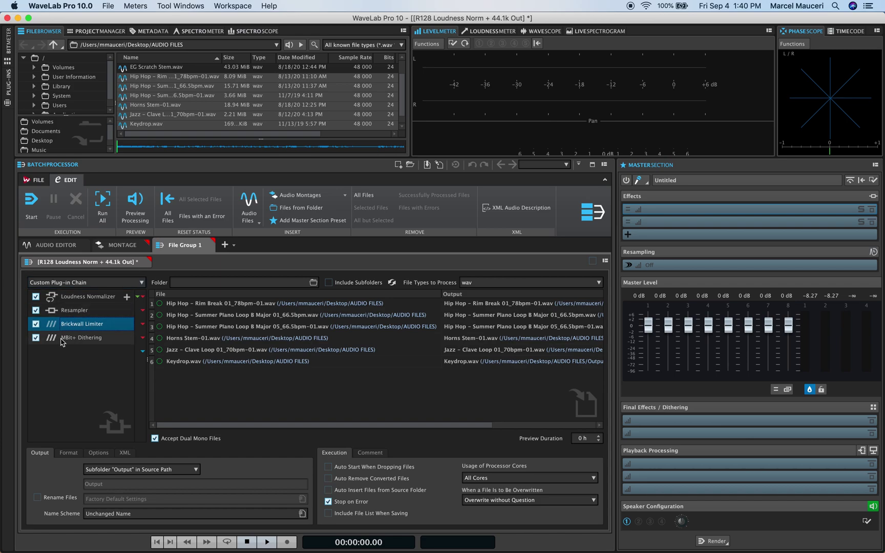
# Step: From the Plug-ins panel's Monopass list, add Trimmer below MBit+ Dithering in the chain
pyautogui.click(127, 297)
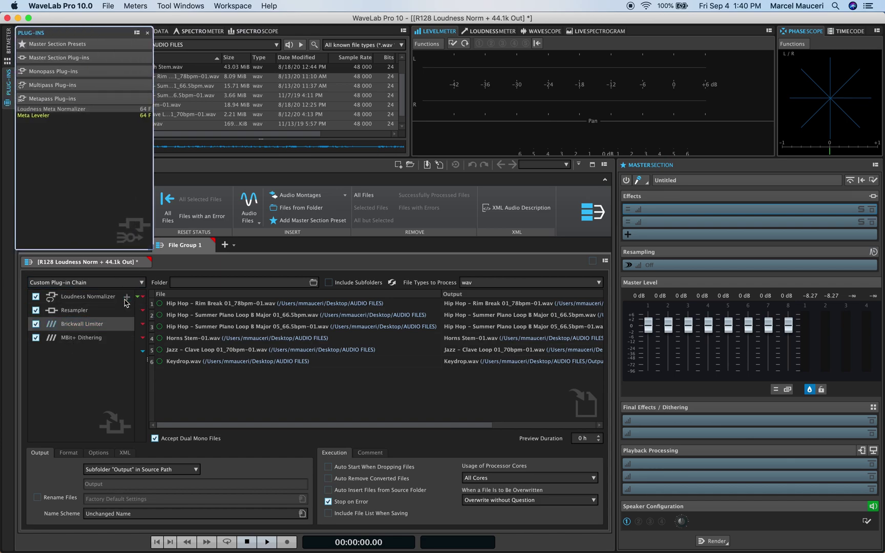
pyautogui.click(61, 45)
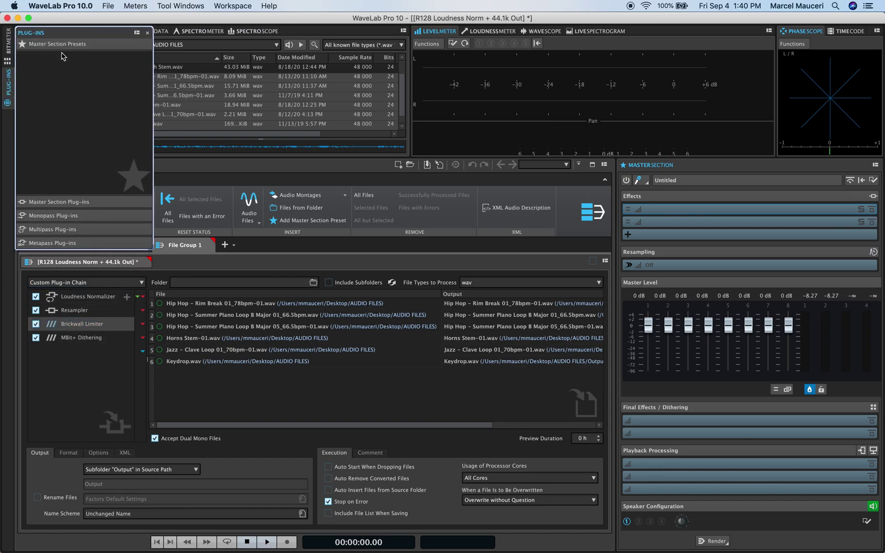
pyautogui.click(86, 201)
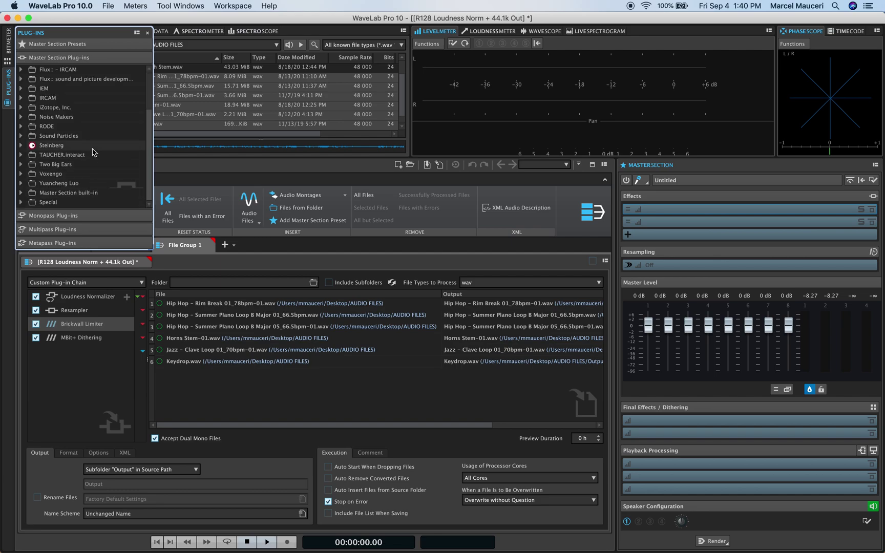
pyautogui.click(76, 215)
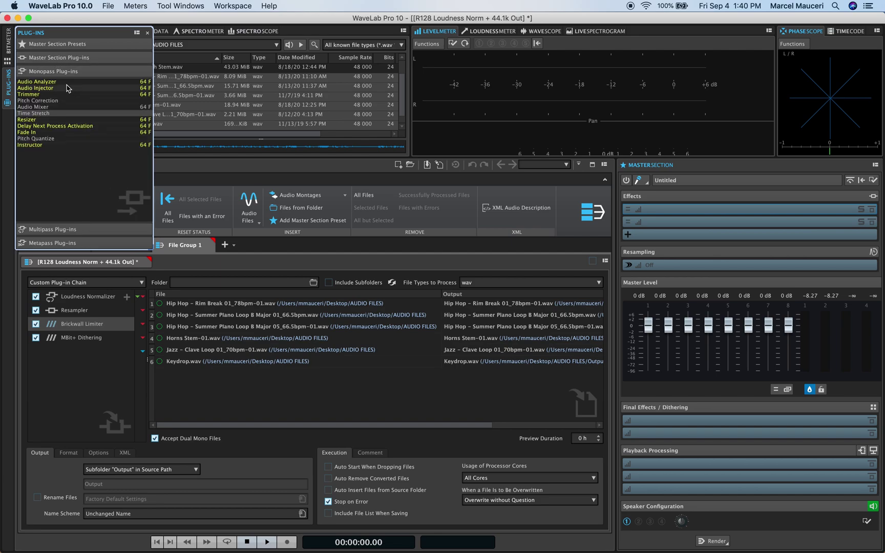
pyautogui.moveTo(36, 95); pyautogui.dragTo(88, 355)
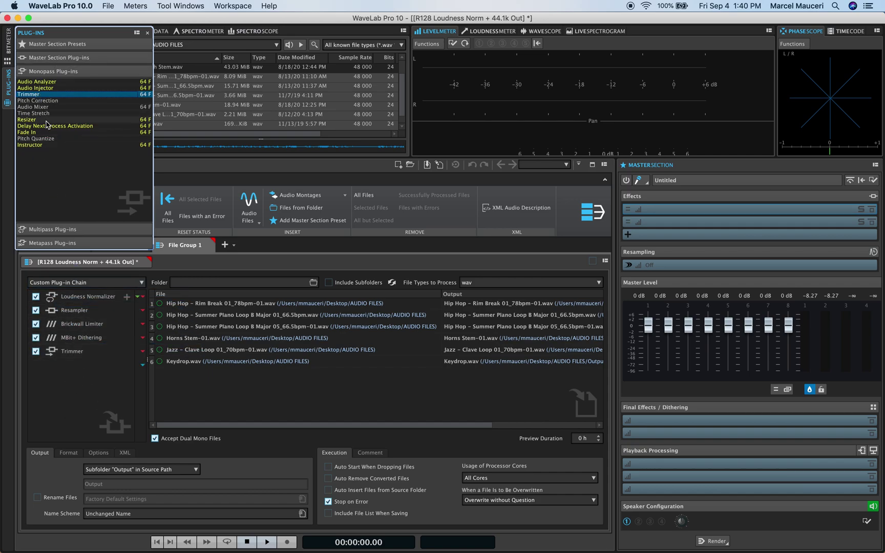
# Step: Add DC Remover from Multipass below Trimmer and Meta Leveler from Metapass at the chain's end
pyautogui.click(68, 230)
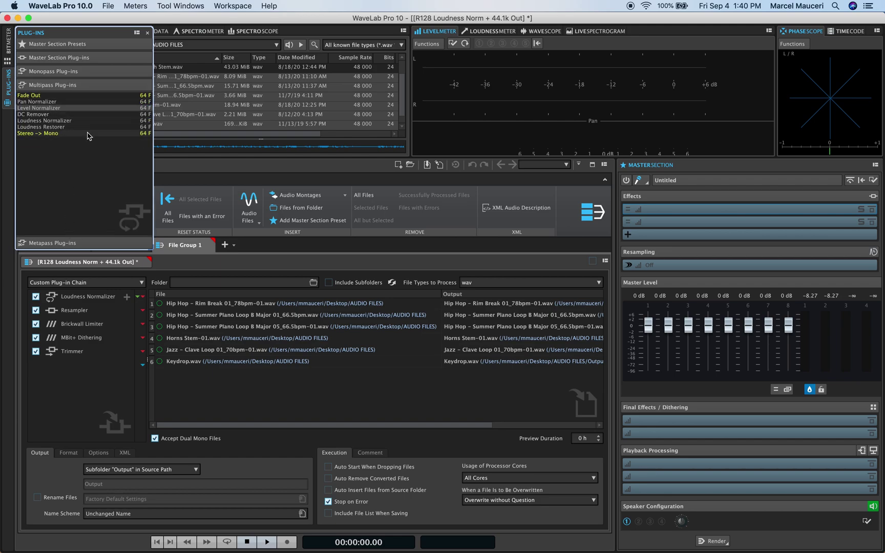
pyautogui.moveTo(56, 113); pyautogui.dragTo(102, 364)
pyautogui.click(87, 243)
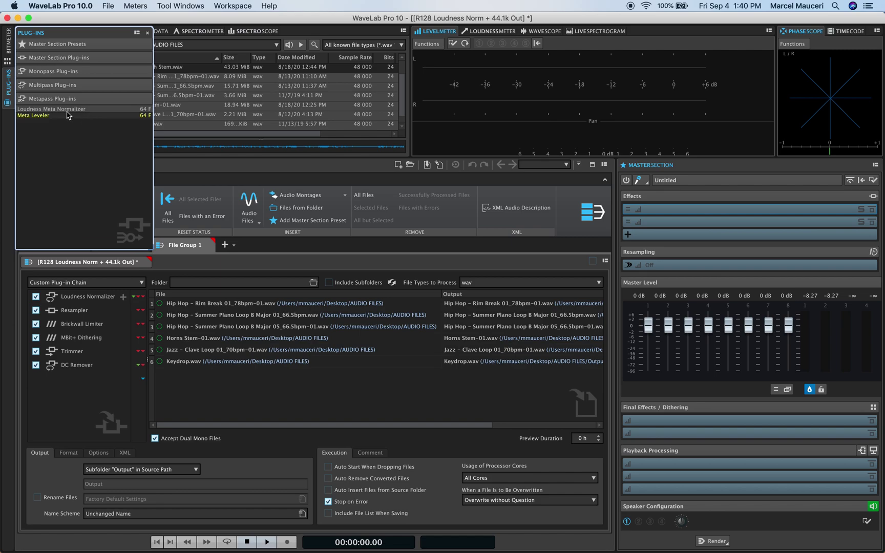
pyautogui.moveTo(39, 118); pyautogui.dragTo(80, 384)
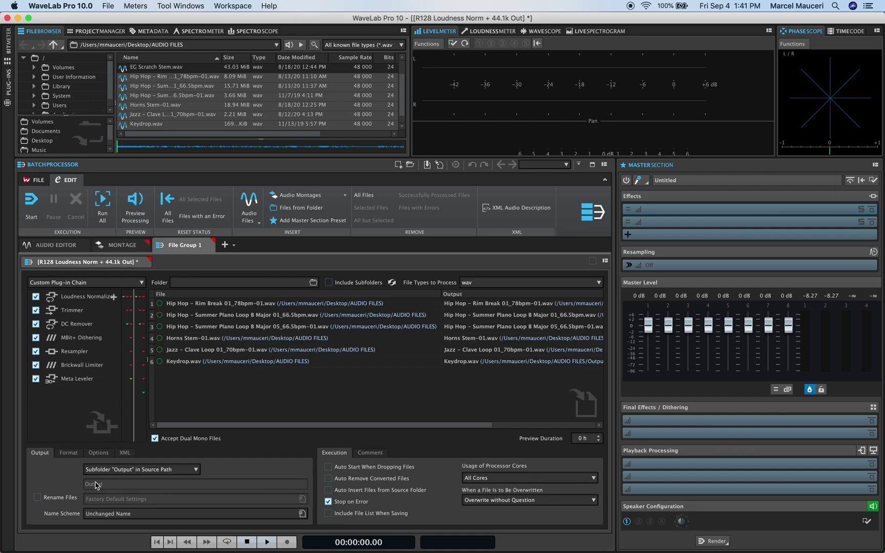
pyautogui.click(68, 453)
pyautogui.click(97, 453)
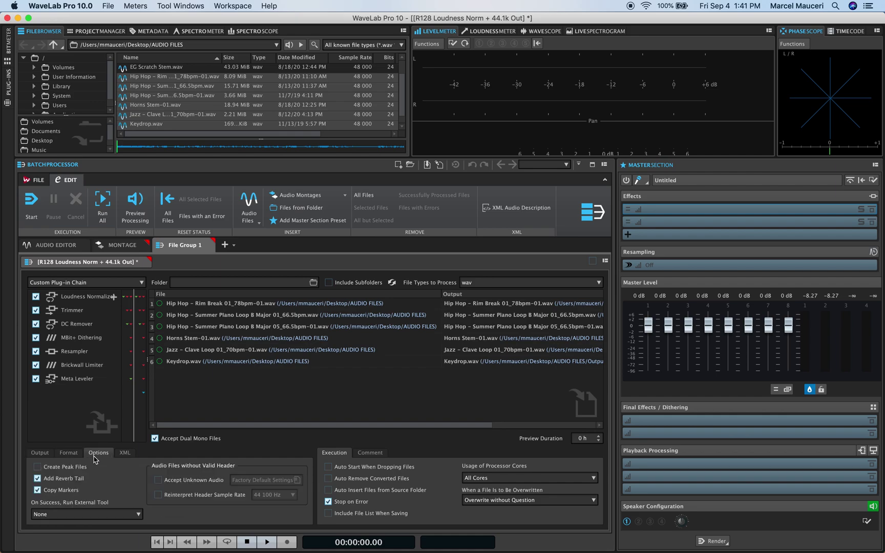
pyautogui.click(125, 454)
pyautogui.click(48, 455)
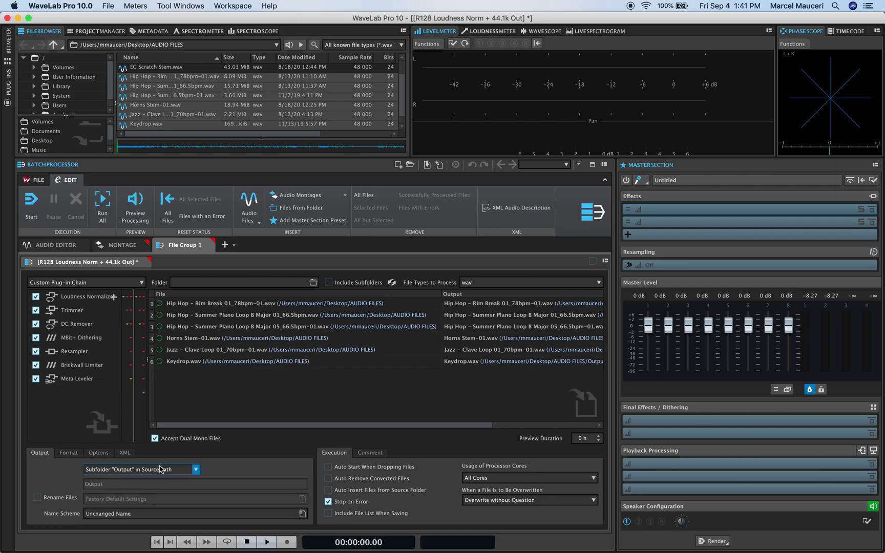